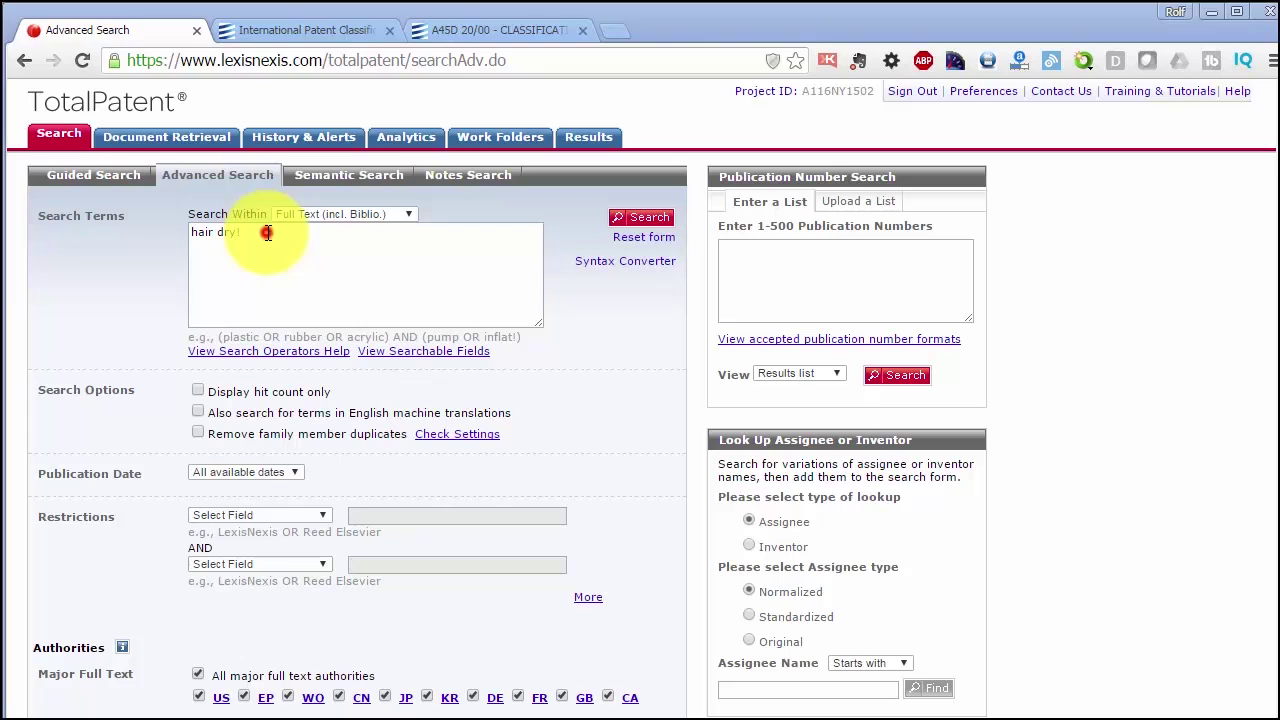
Step: Expand the hair dryer search terms to "(hair dry! or hairdry!) and (concentric blade!)"
click(270, 234)
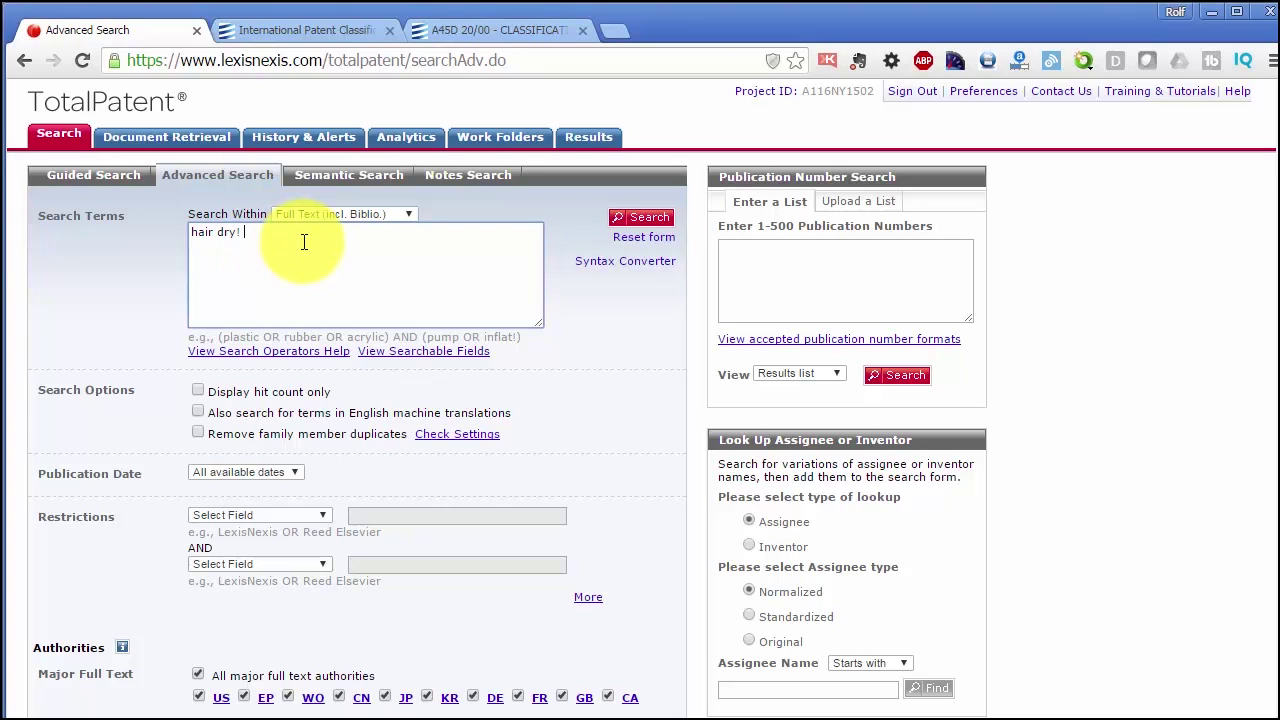
text(or)
text( hari)
text(rdry)
text(!)
text())
key(Home)
text(()
click(339, 235)
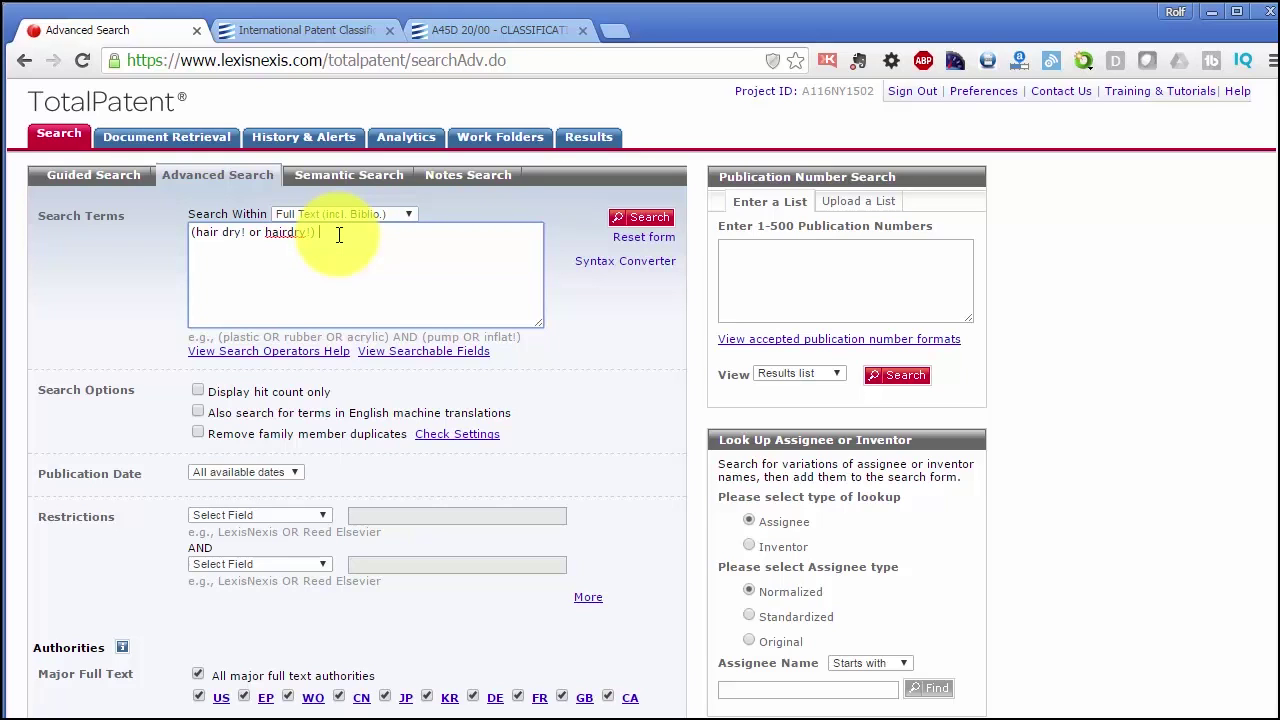
text(and (concentric blade!))
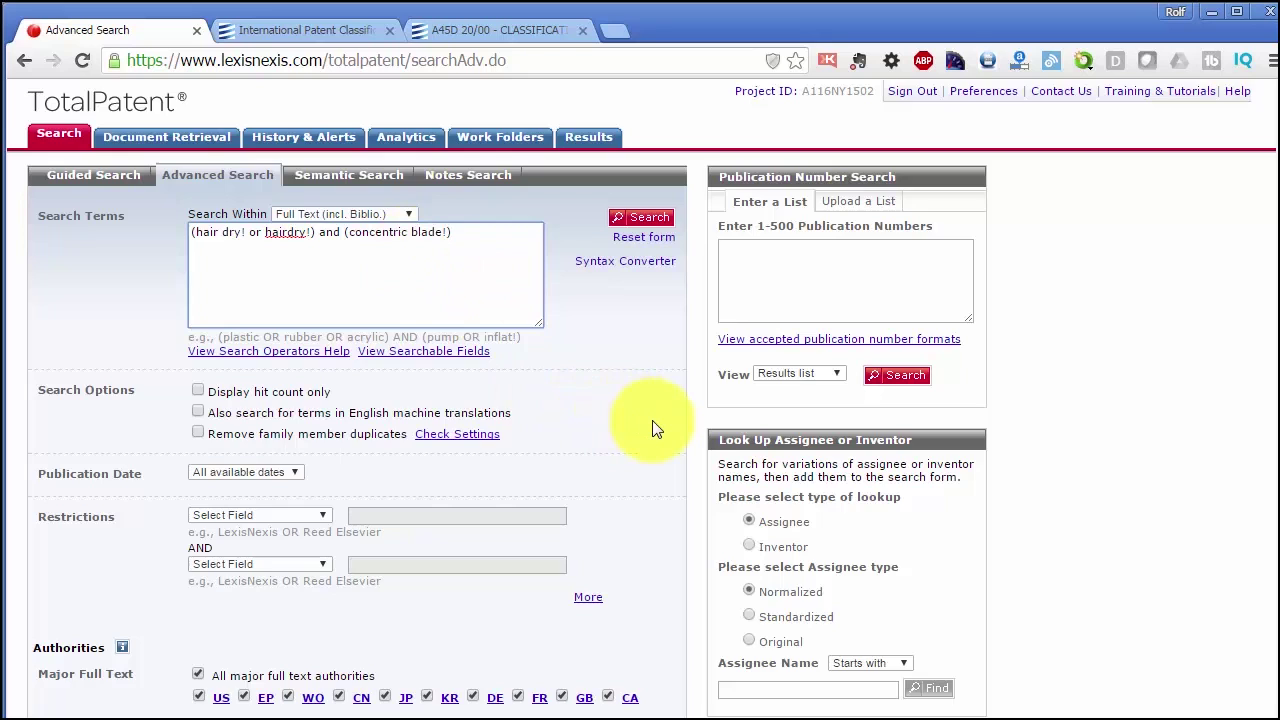
Step: Include terms in English machine translations and run the patent search across all authorities
scroll(652, 427, down, 3)
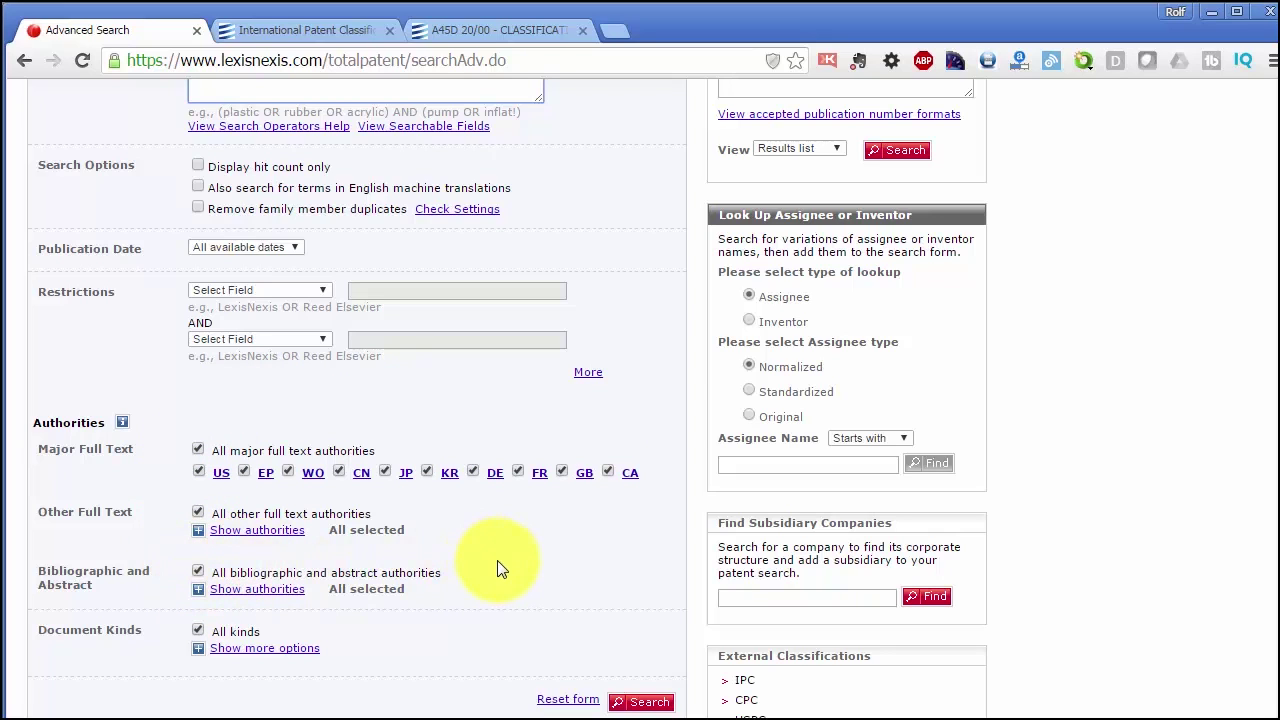
scroll(505, 560, up, 3)
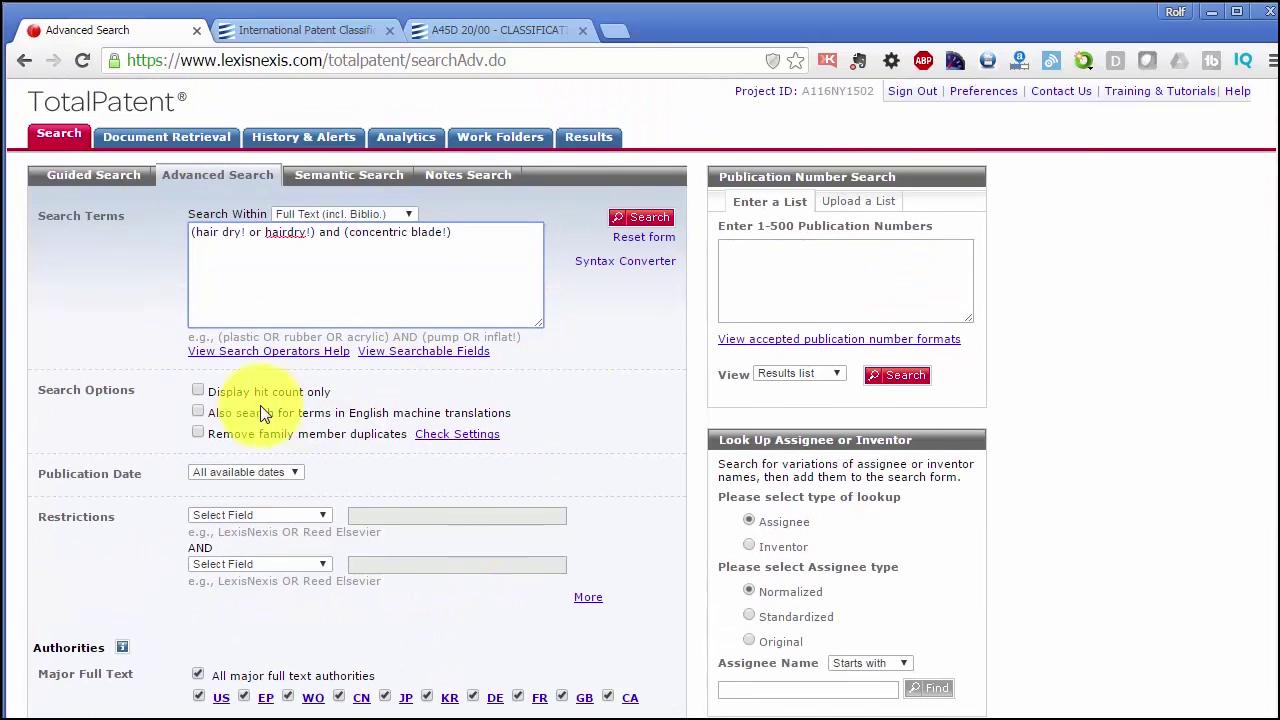
click(197, 413)
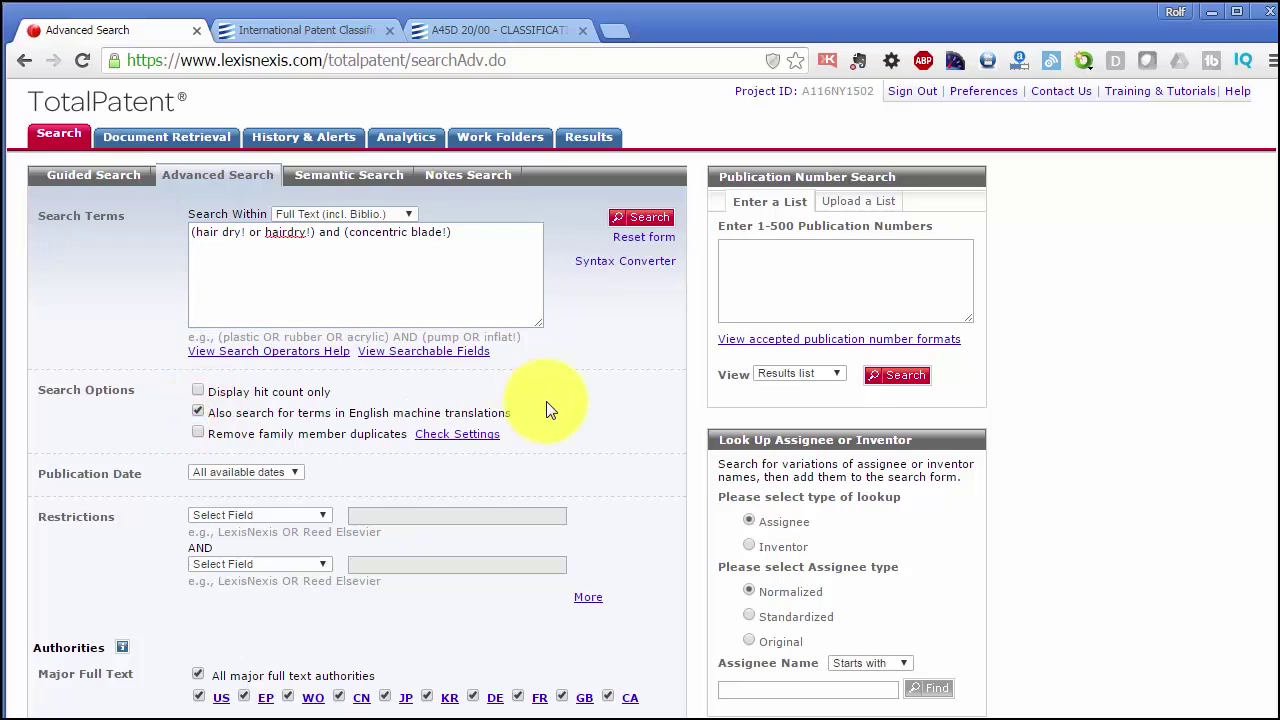
click(660, 222)
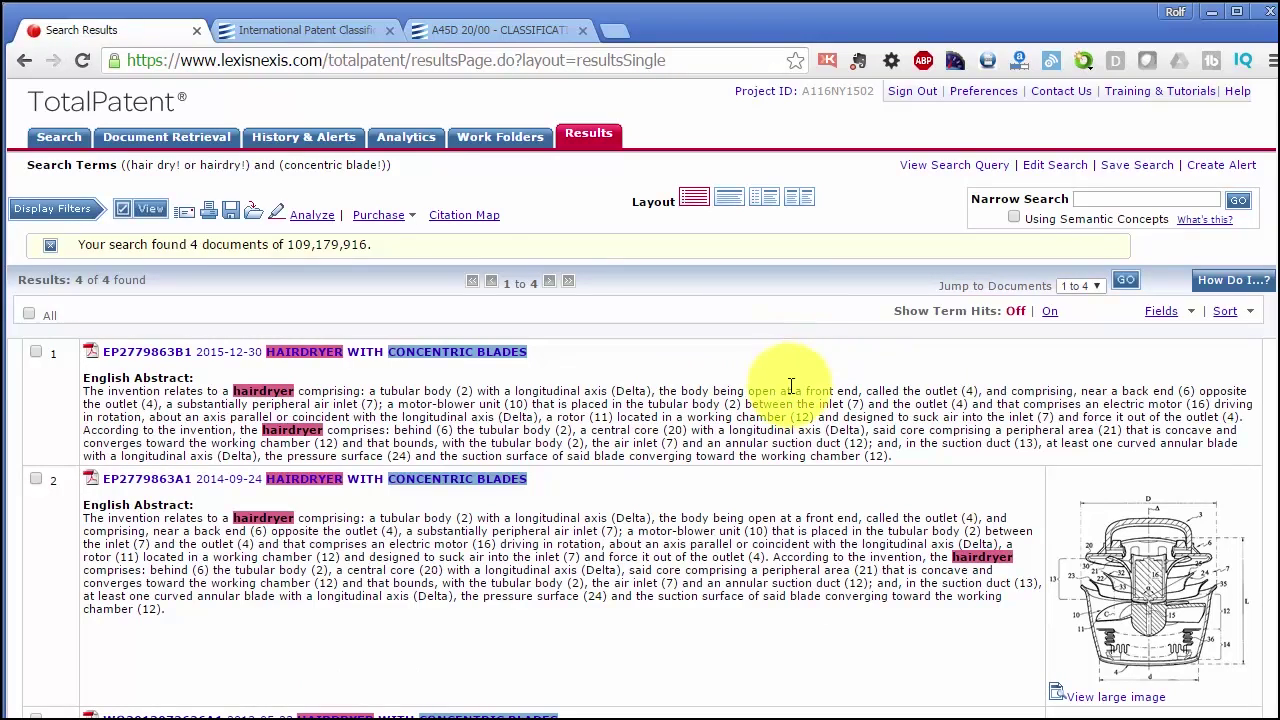
Step: Examine the titles, abstracts and drawings of the found patents for relevance to hairdryers with concentric blades
scroll(740, 440, down, 3)
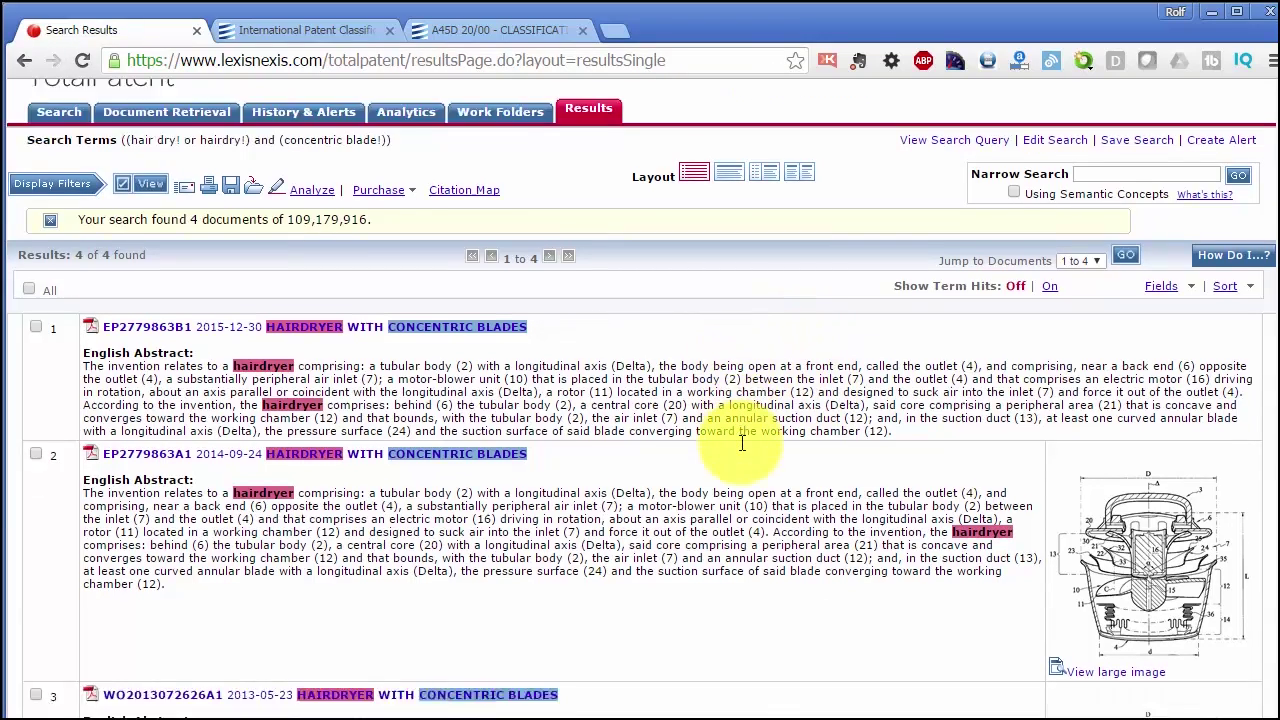
scroll(740, 443, down, 3)
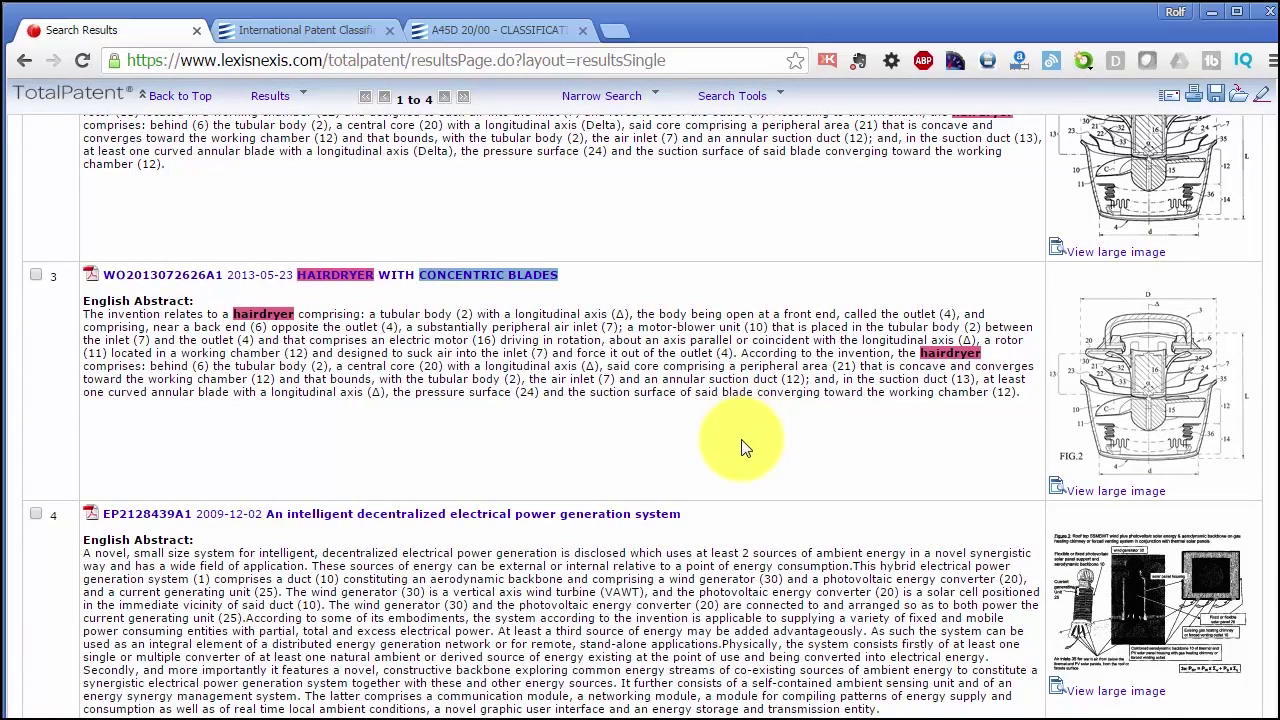
scroll(741, 447, up, 6)
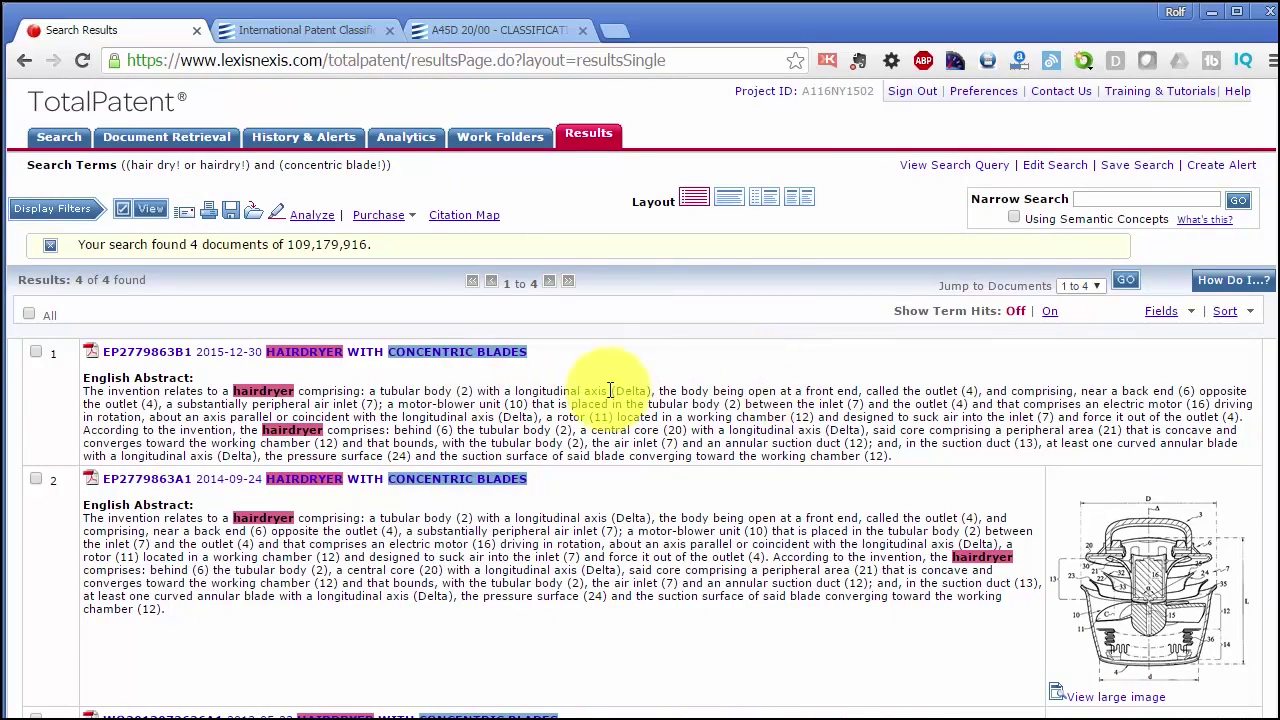
scroll(870, 410, down, 3)
scroll(840, 440, up, 3)
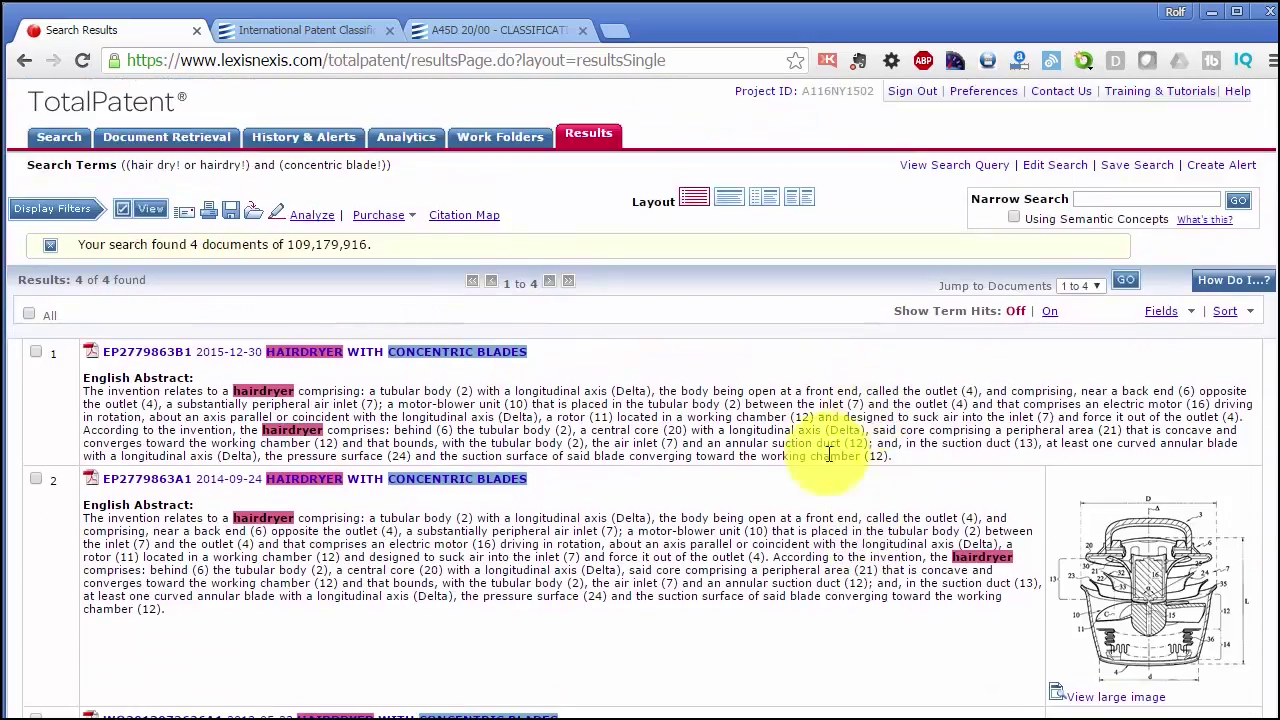
scroll(825, 465, down, 5)
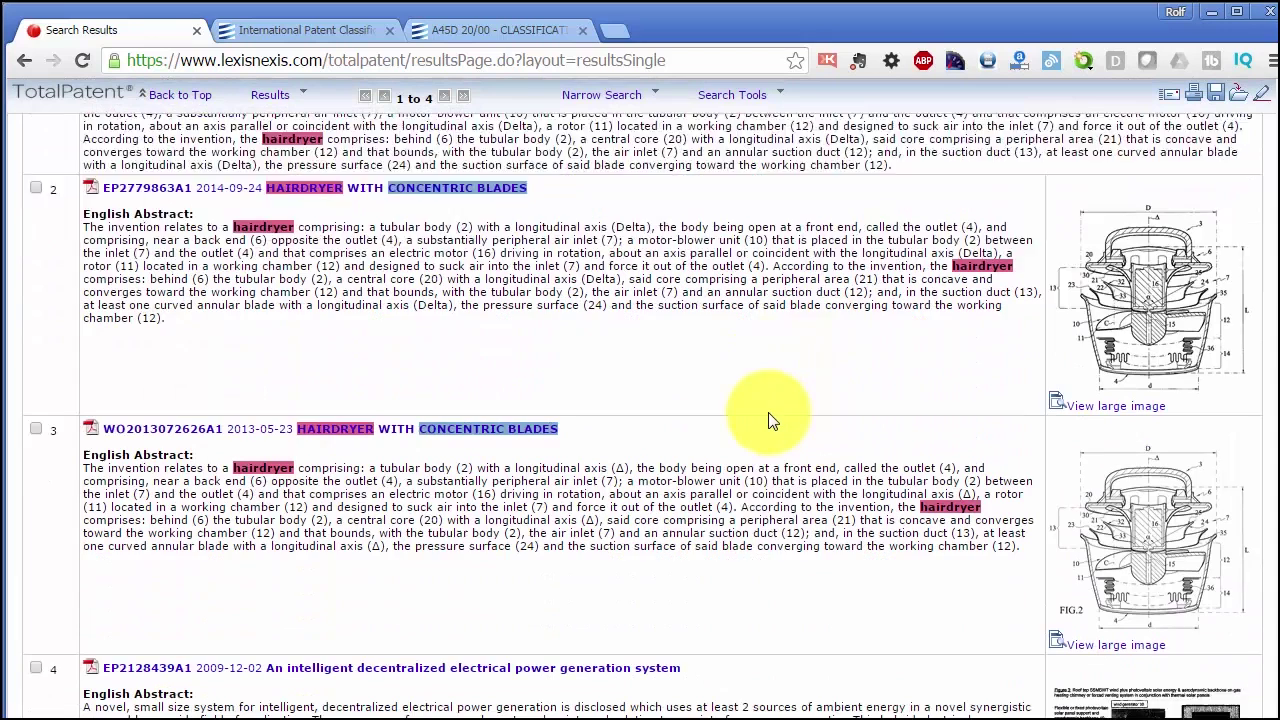
scroll(770, 420, down, 3)
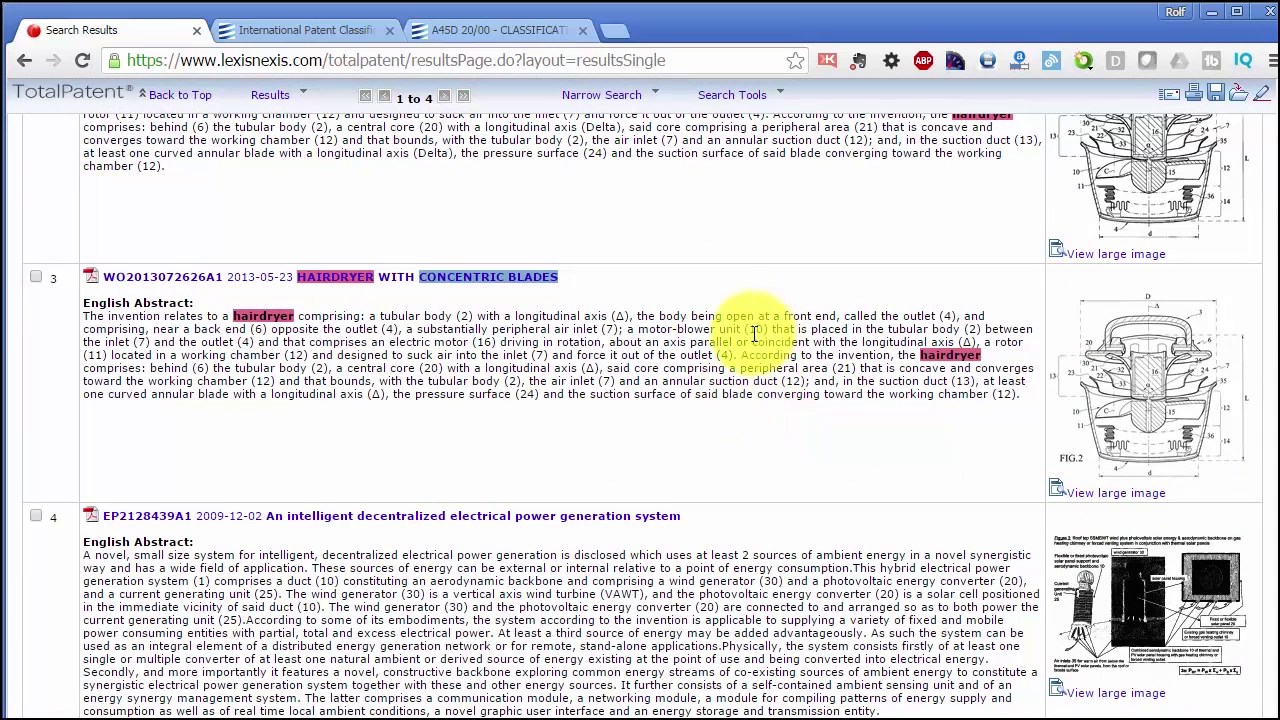
scroll(750, 345, up, 8)
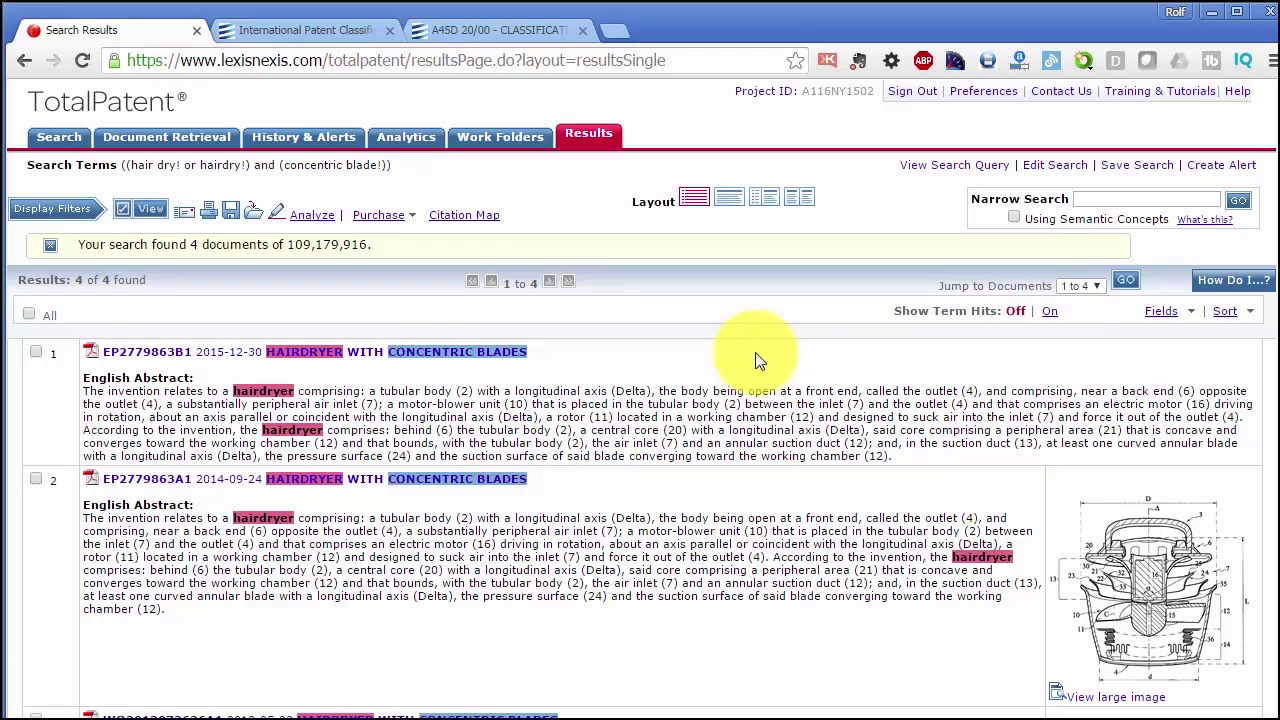
Step: Edit the search to append "and classification(A45D20!)" to the query and run it again
click(1040, 165)
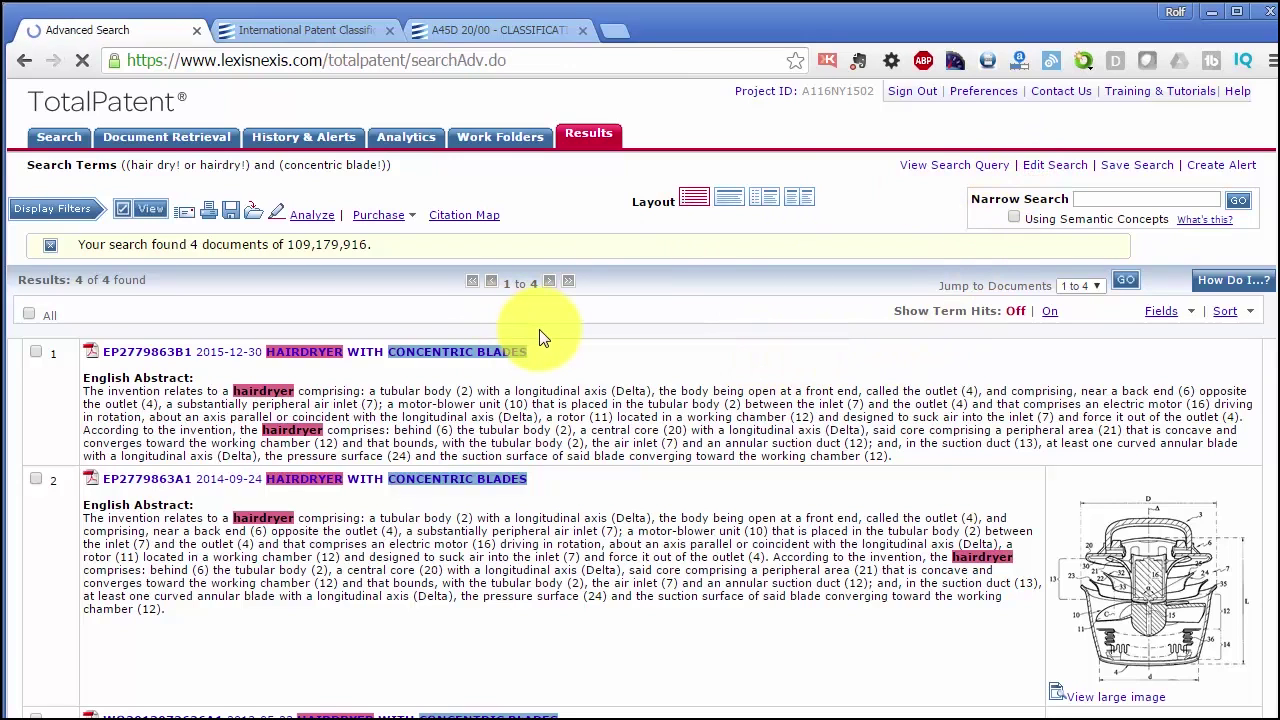
click(473, 232)
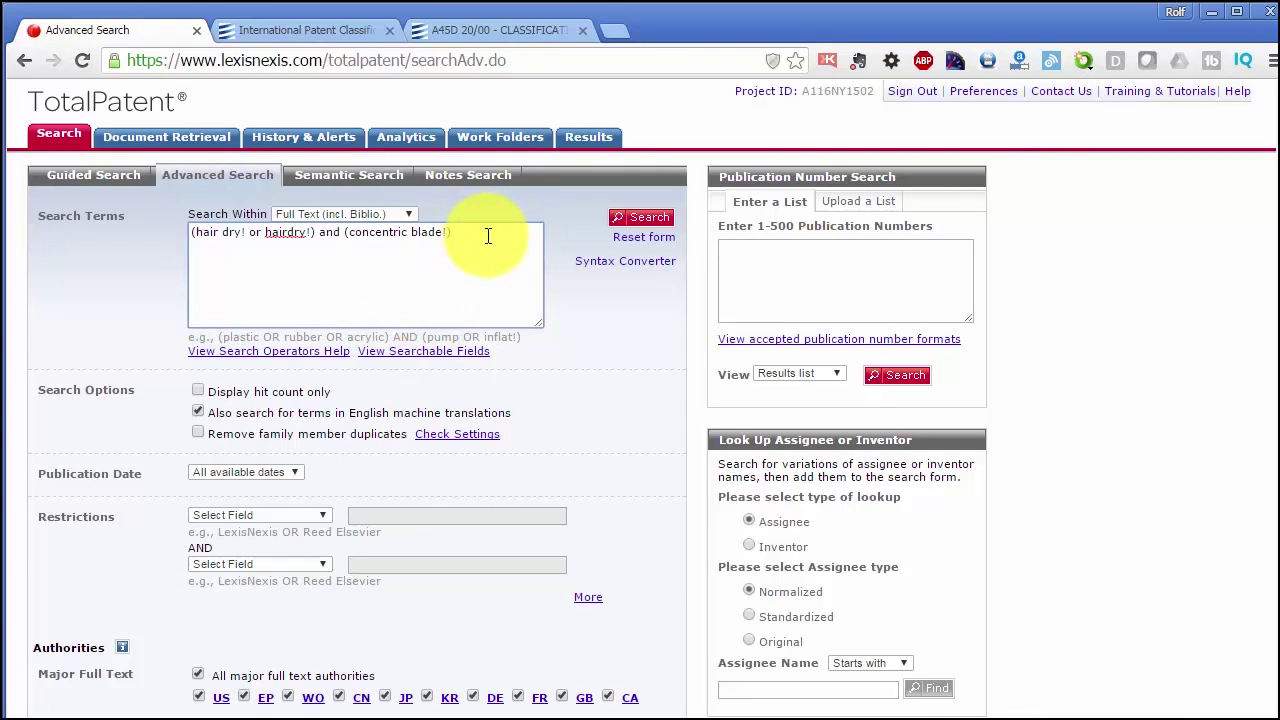
text(and classification(A45D20!))
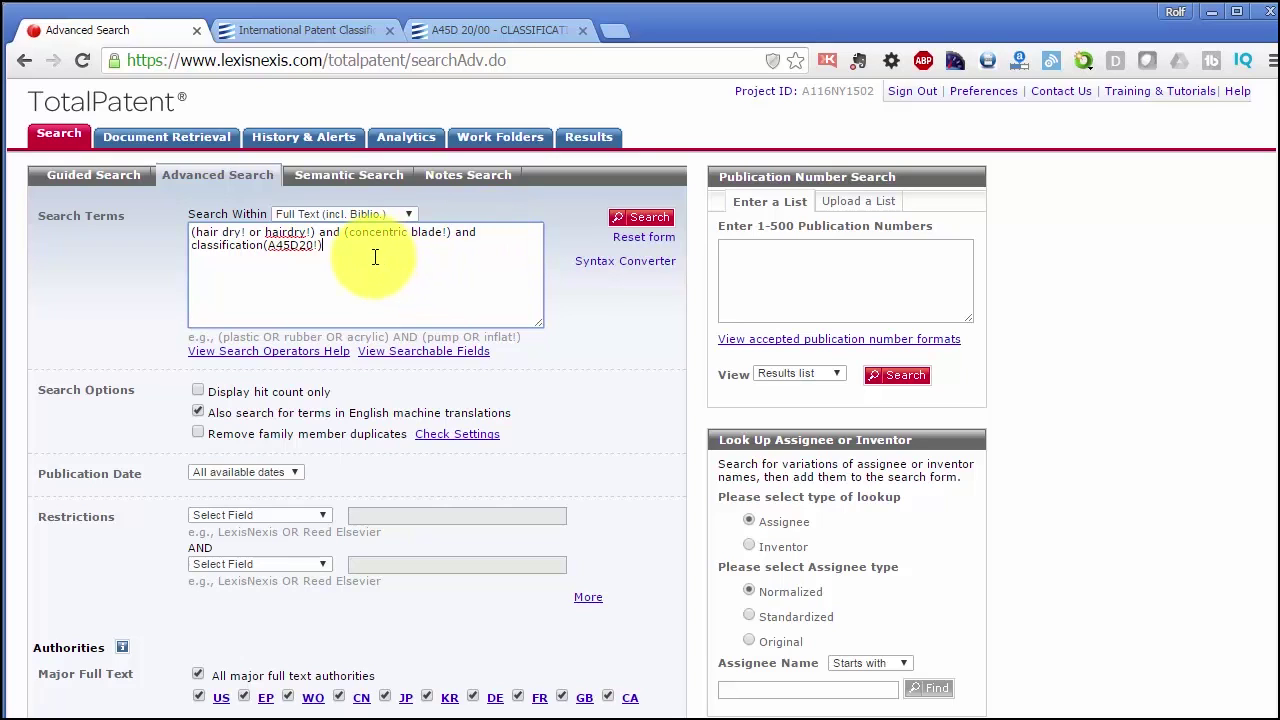
click(652, 220)
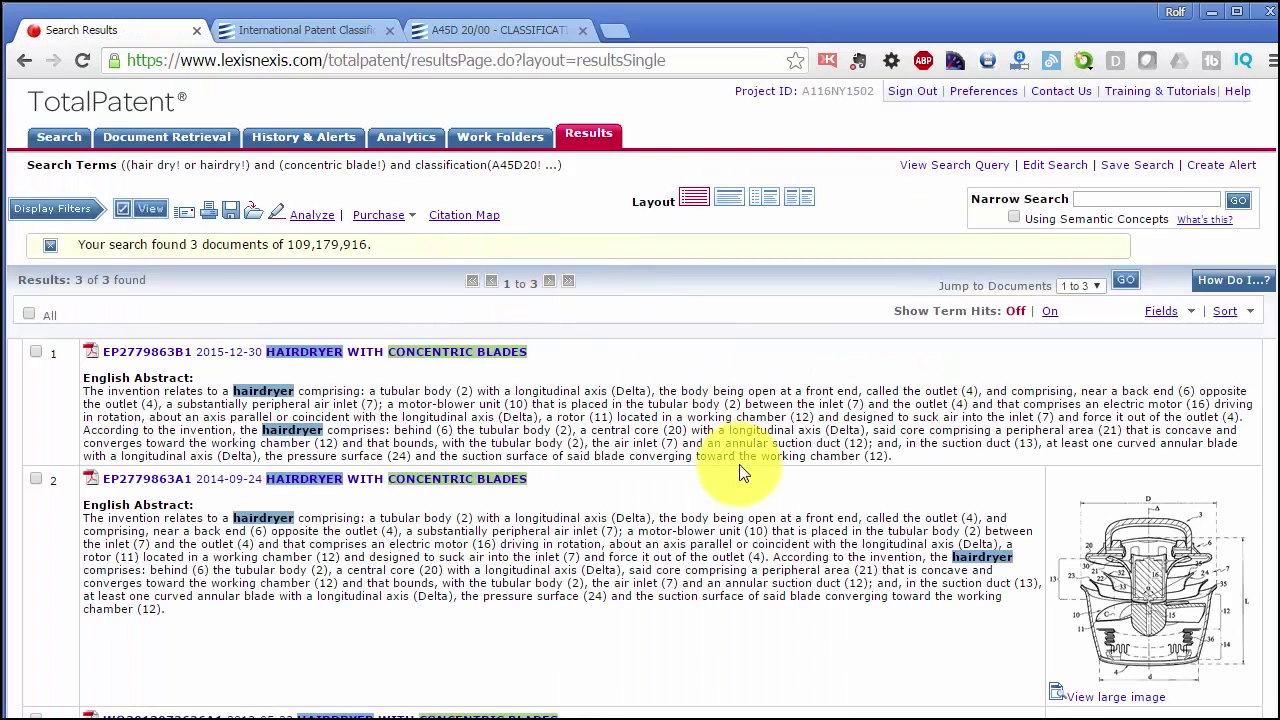
Step: Check the patents found with the classification restriction and reopen the search for editing
scroll(677, 495, down, 3)
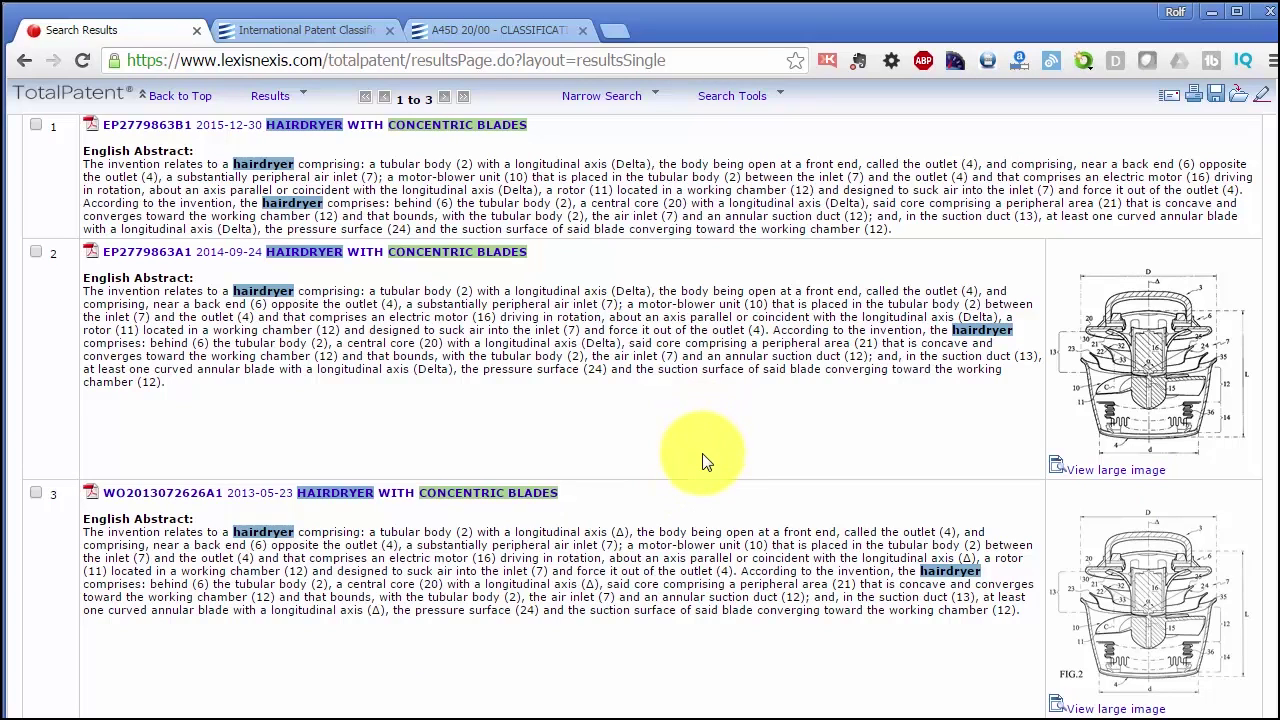
scroll(703, 460, up, 3)
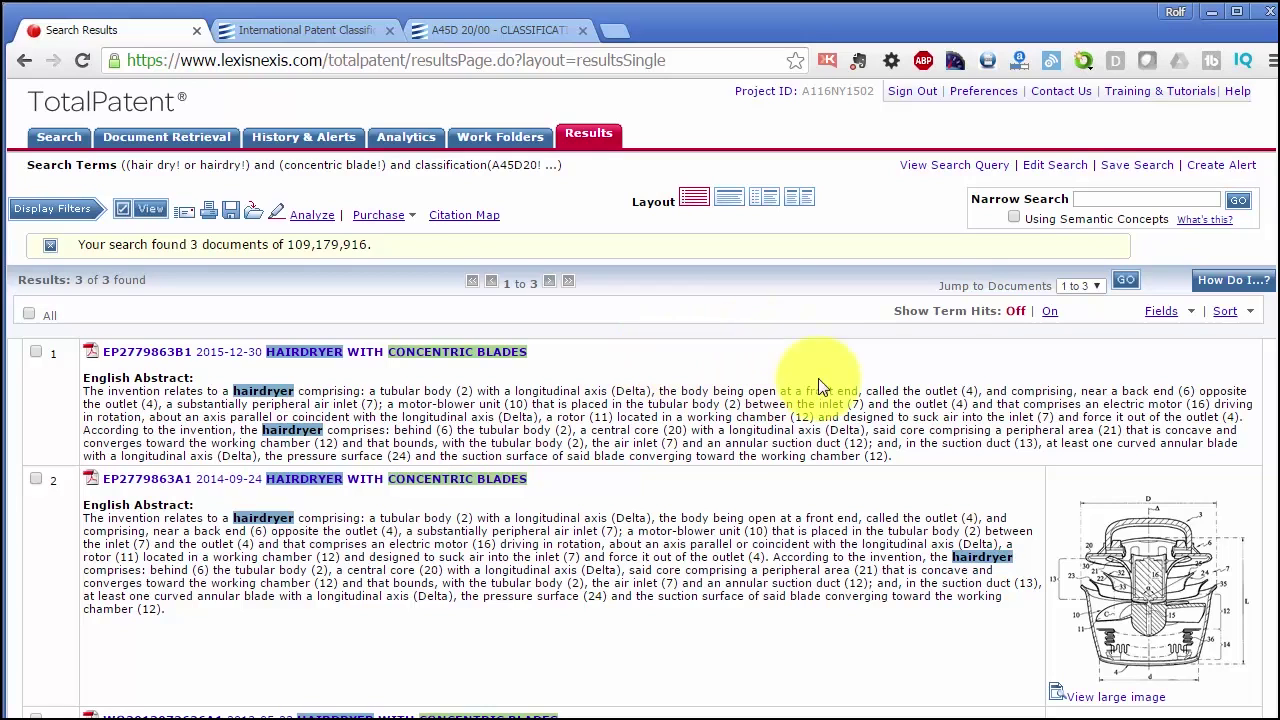
click(1057, 168)
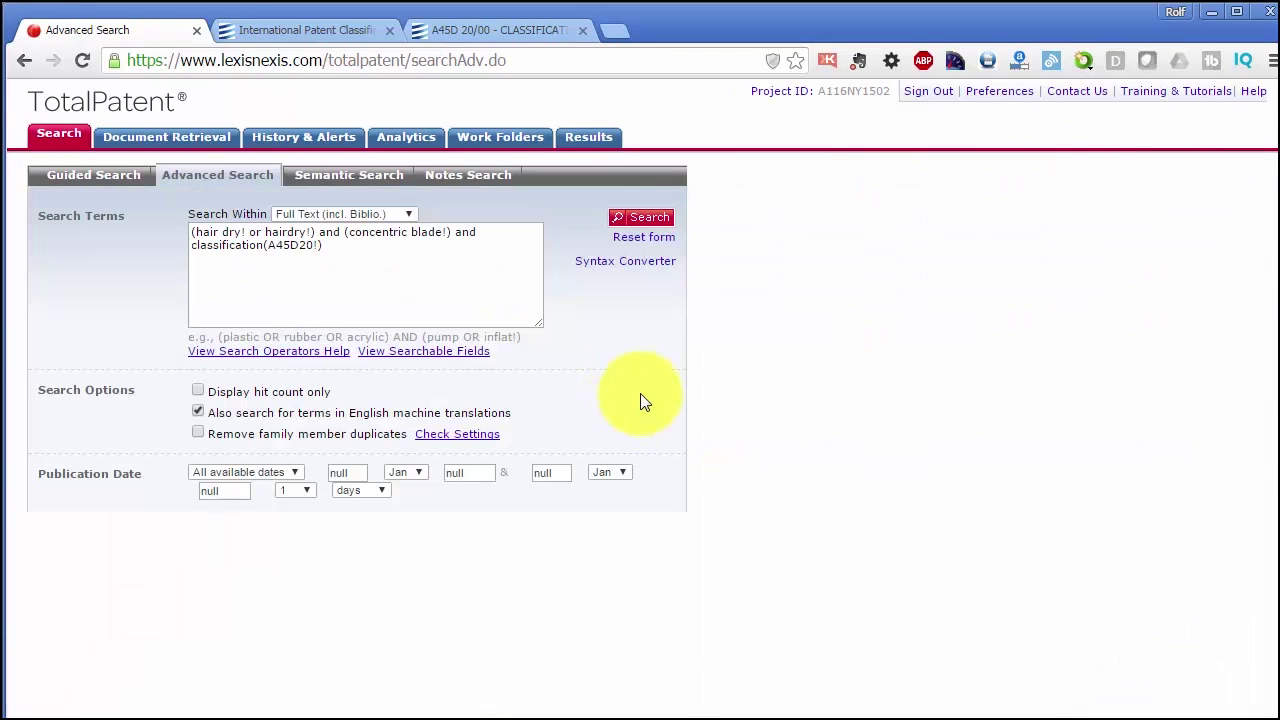